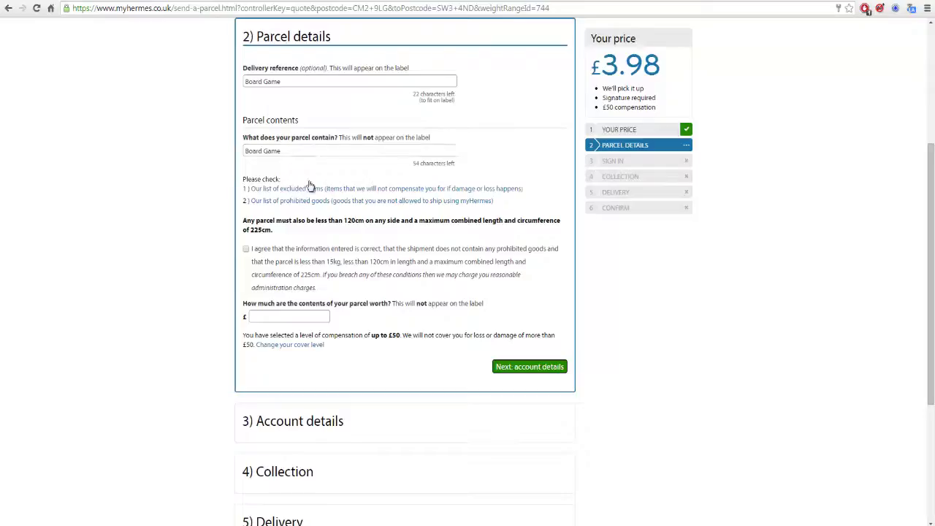
Confirm the parcel has no prohibited goods and meets the limits, then start a new browser tab.
click(247, 250)
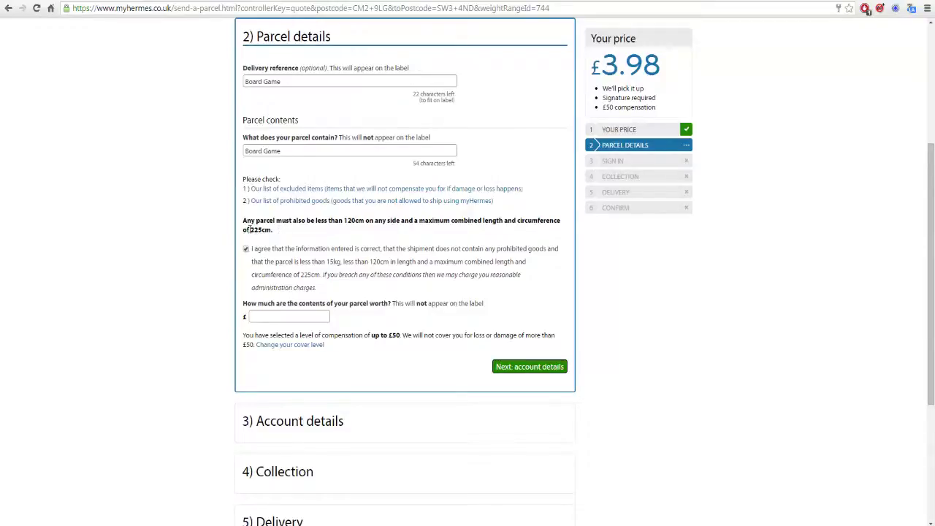
right_click(270, 234)
key(Escape)
click(50, 8)
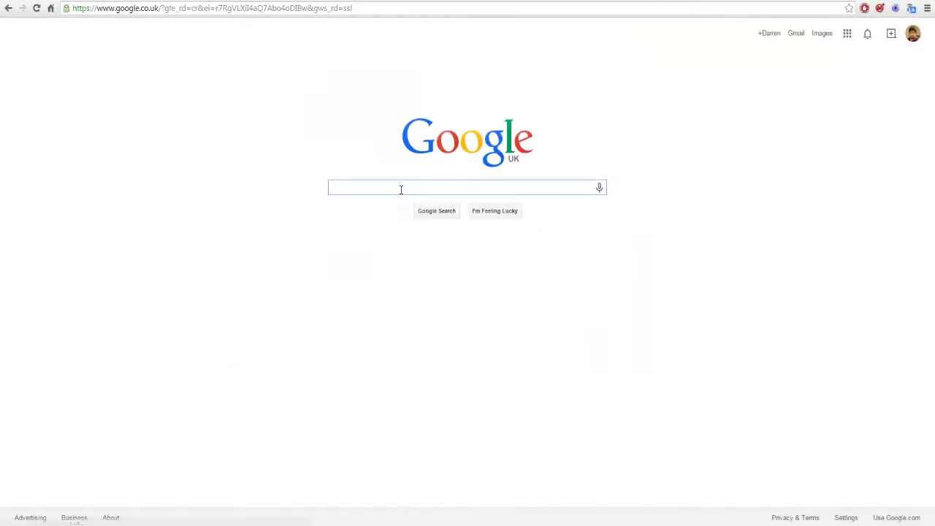
Search Google for '225cm into inches' (88.5826772 inches), then return to the myHermes parcel details.
text(225cm in)
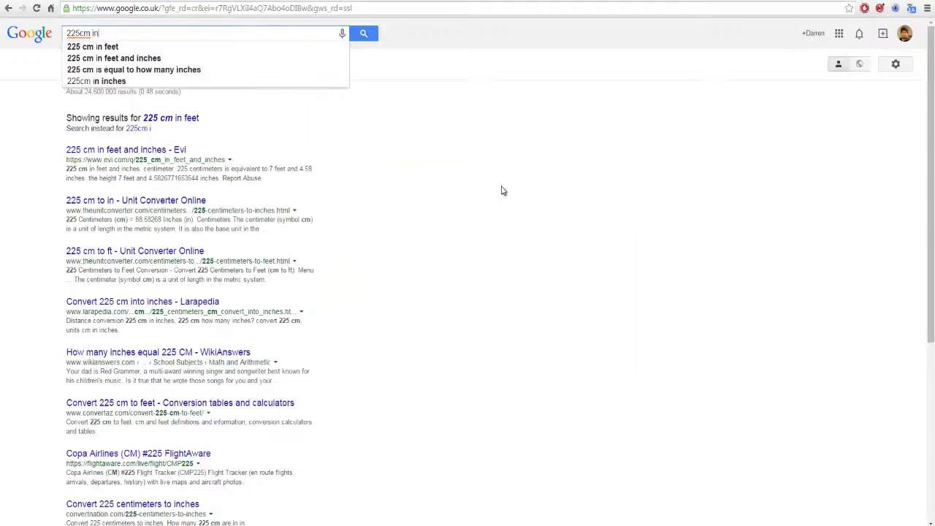
text(to inches)
key(Return)
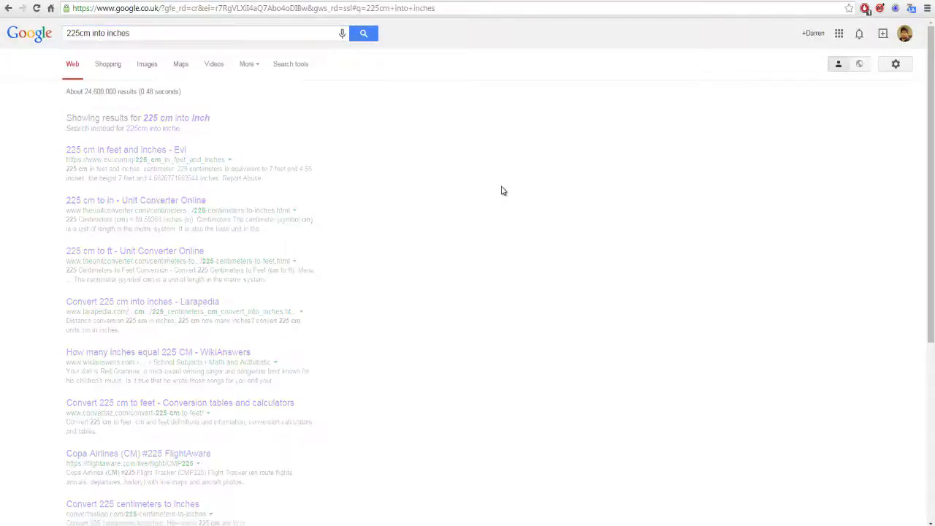
click(187, 1)
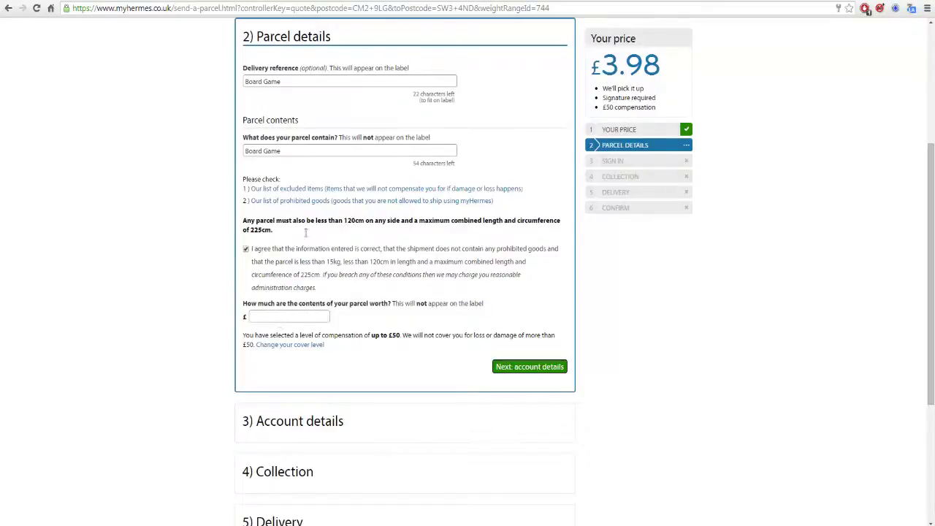
Fill the parcel worth with 49.99 from the autofill list and continue to account details.
click(281, 316)
click(282, 316)
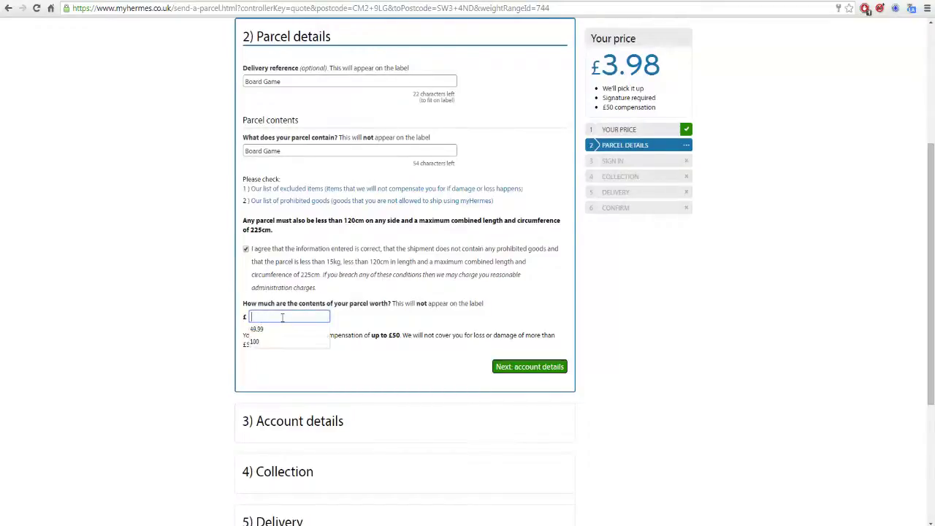
click(273, 329)
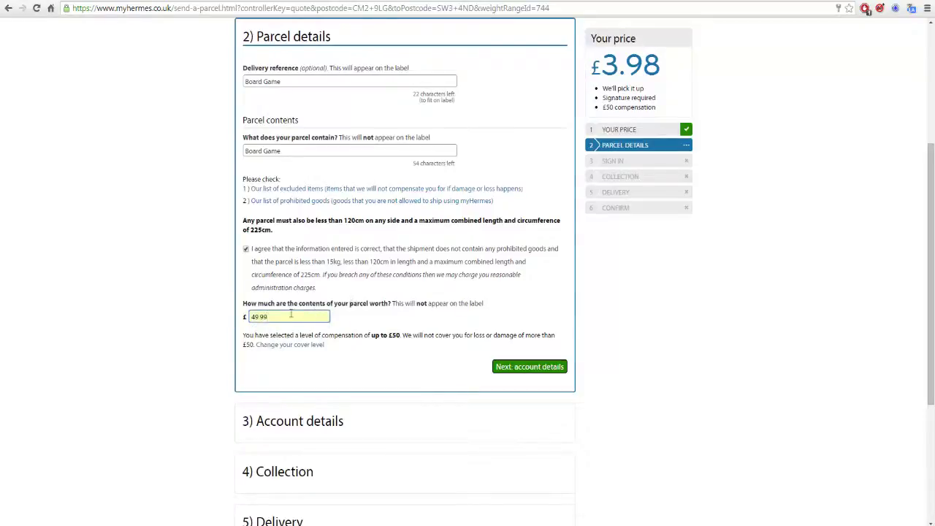
click(284, 315)
click(376, 342)
click(277, 317)
click(530, 368)
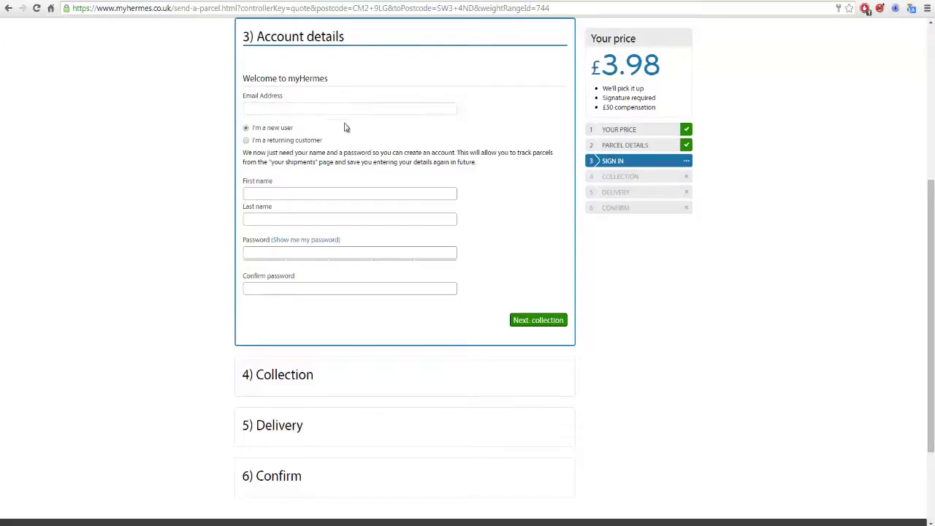
Sign in as a returning customer using the saved email and account password, then continue to collection.
click(266, 107)
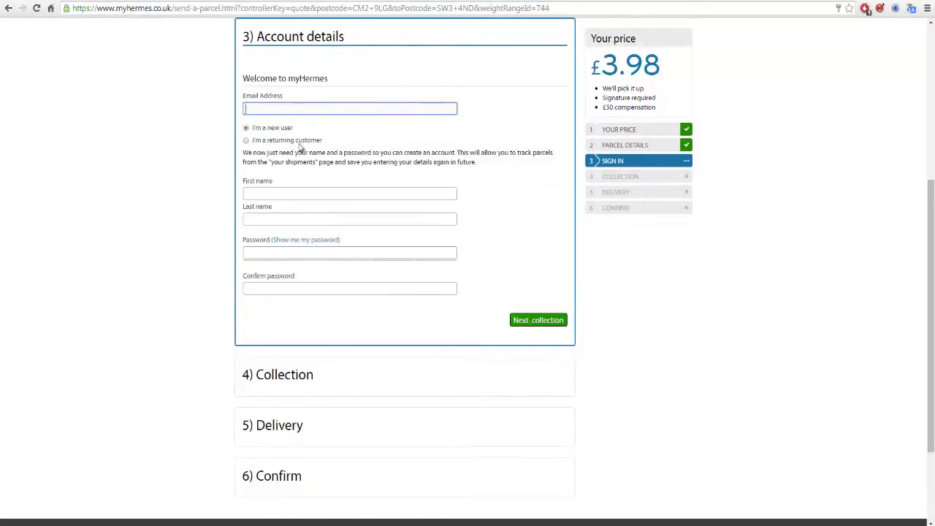
click(247, 146)
click(277, 108)
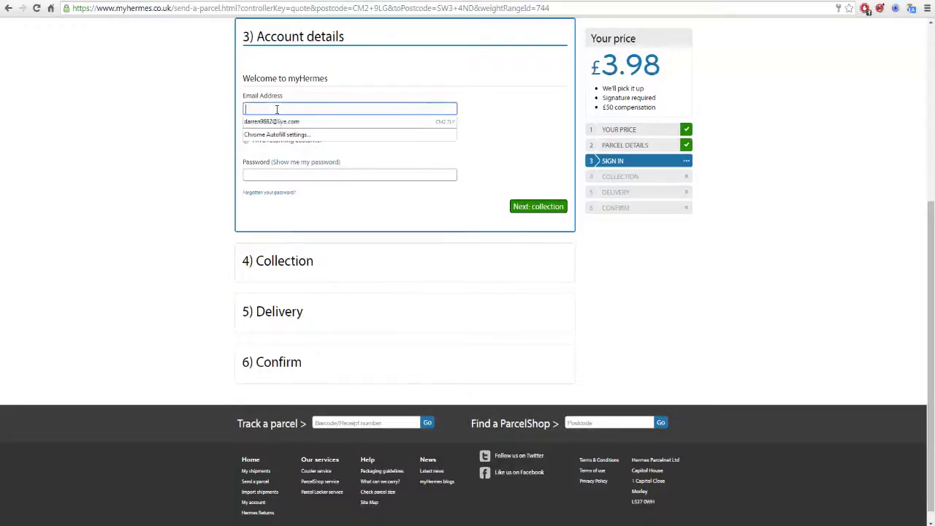
click(278, 123)
click(291, 175)
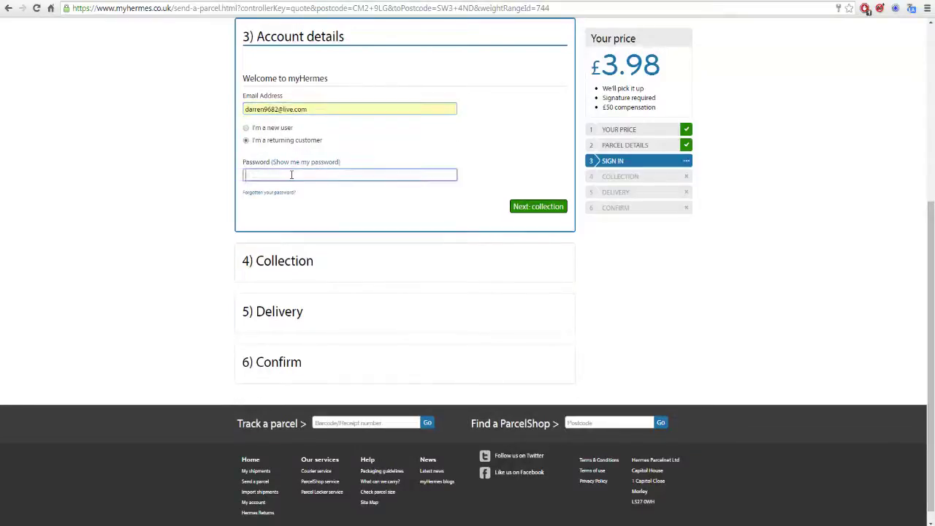
text(••••••••)
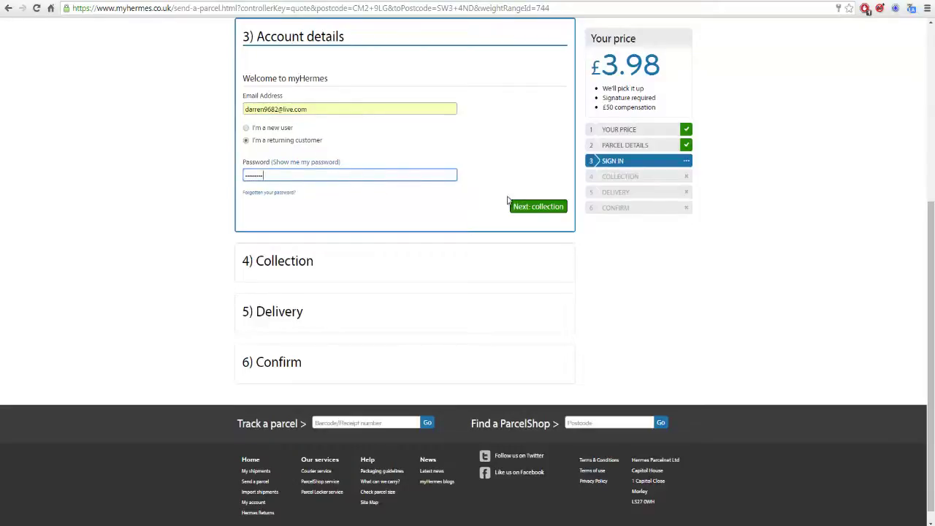
click(544, 206)
Try several collection days and settle on Tuesday, Nov 11, 2014.
scroll(554, 334, up, 3)
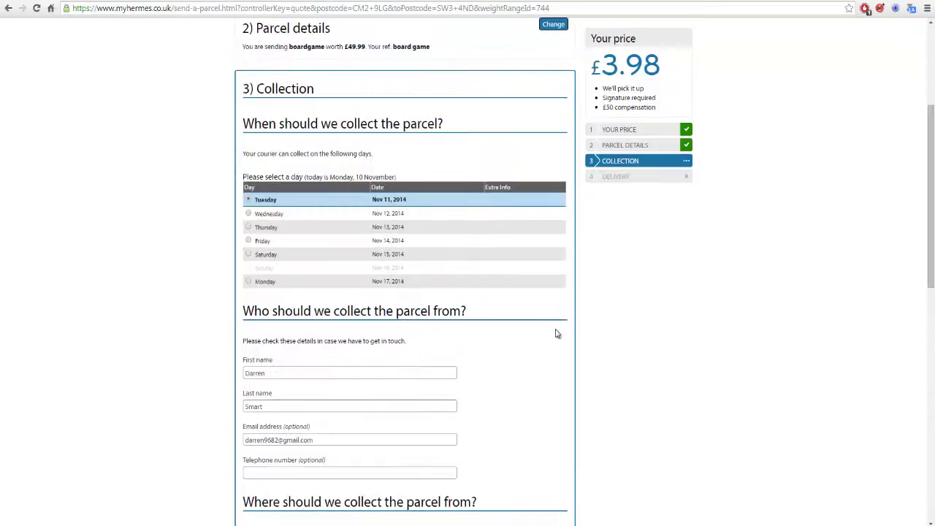
scroll(559, 335, down, 3)
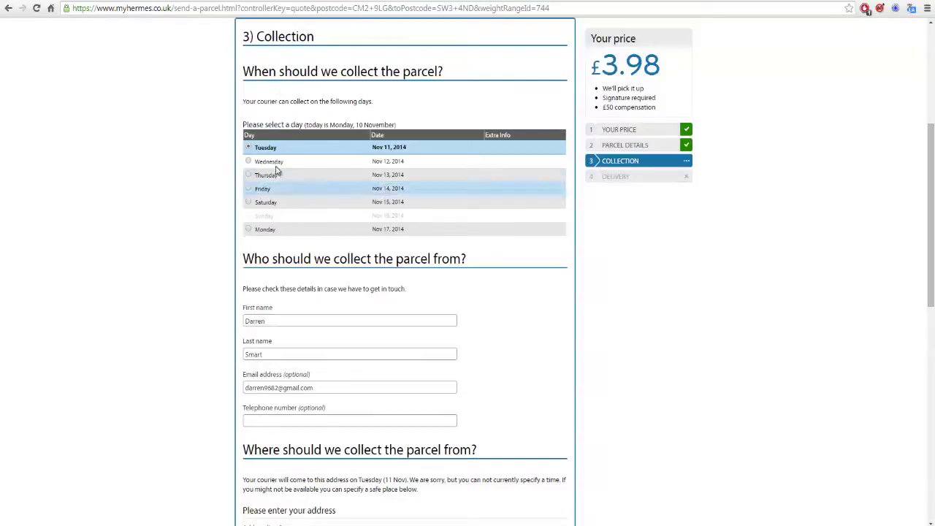
click(249, 175)
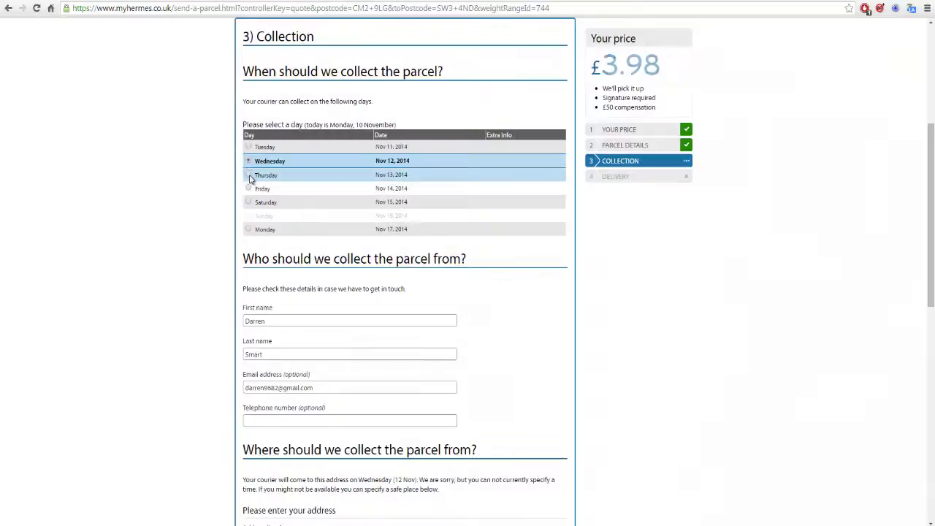
click(249, 179)
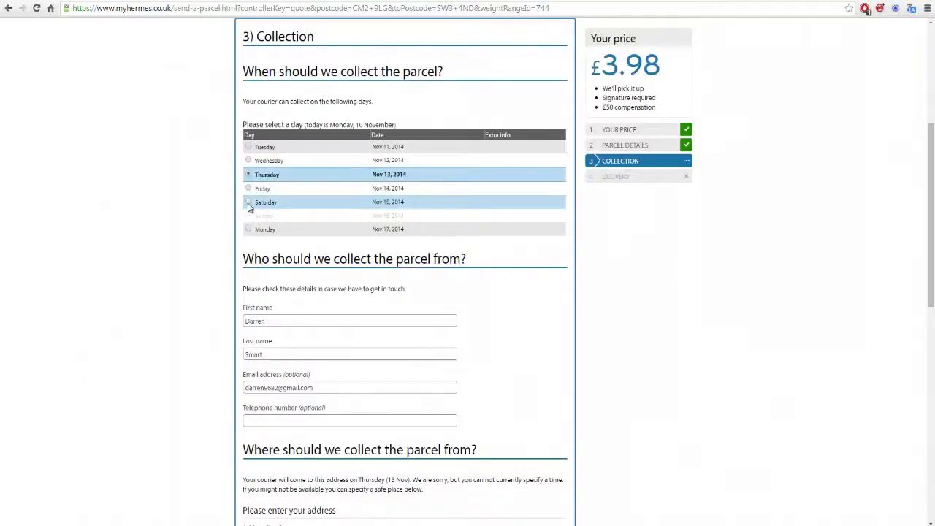
click(248, 202)
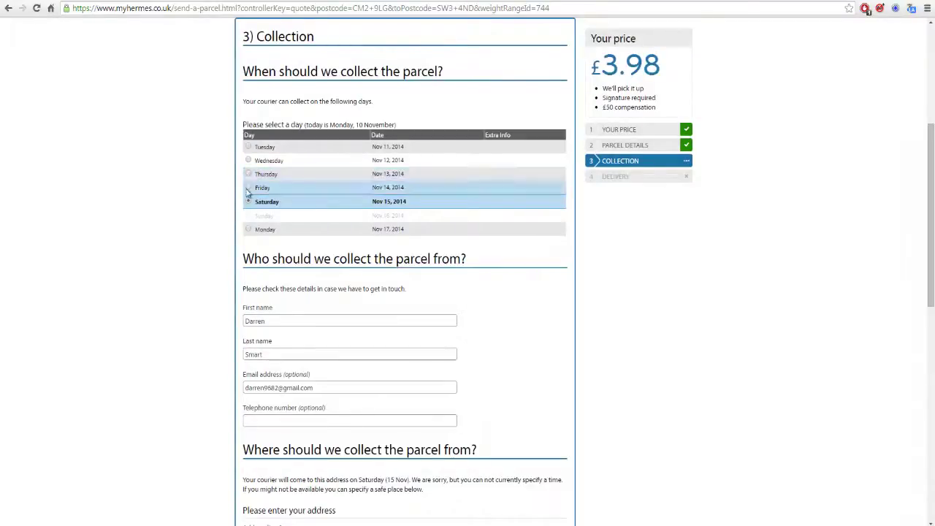
click(249, 176)
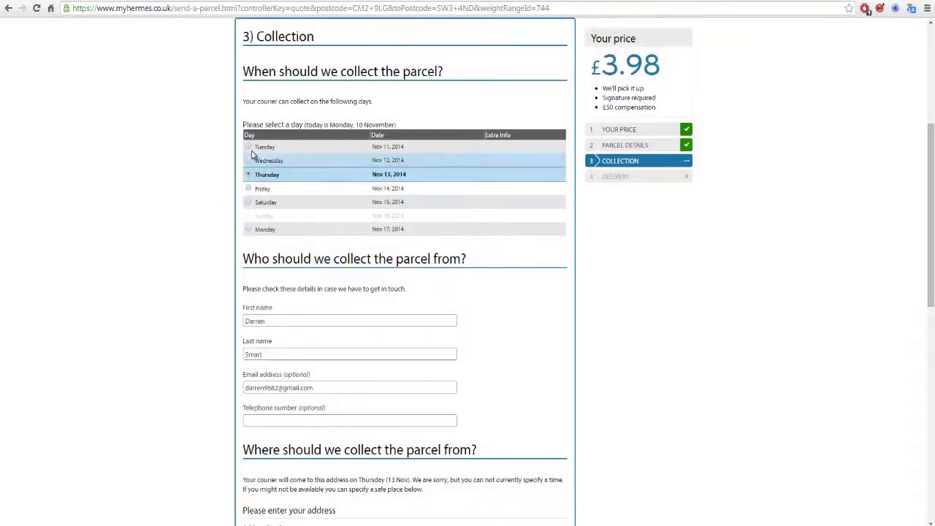
click(248, 147)
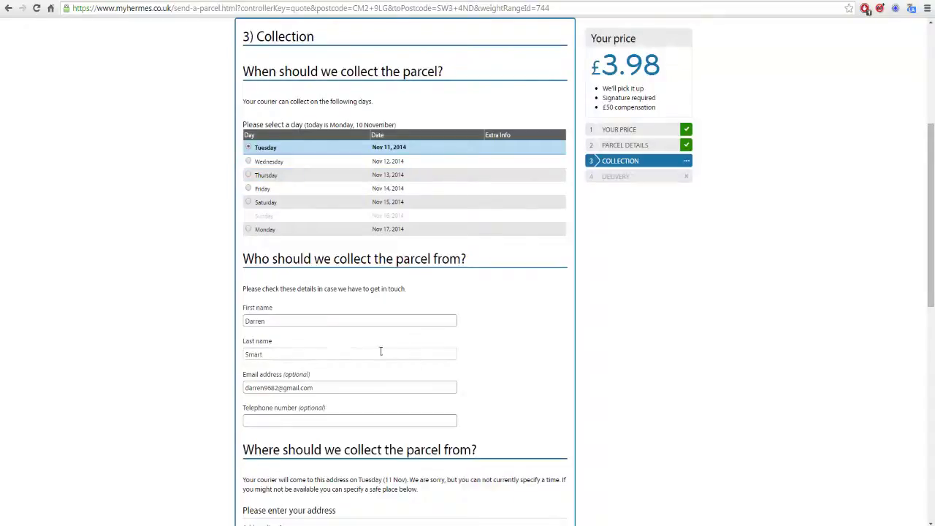
scroll(435, 340, down, 3)
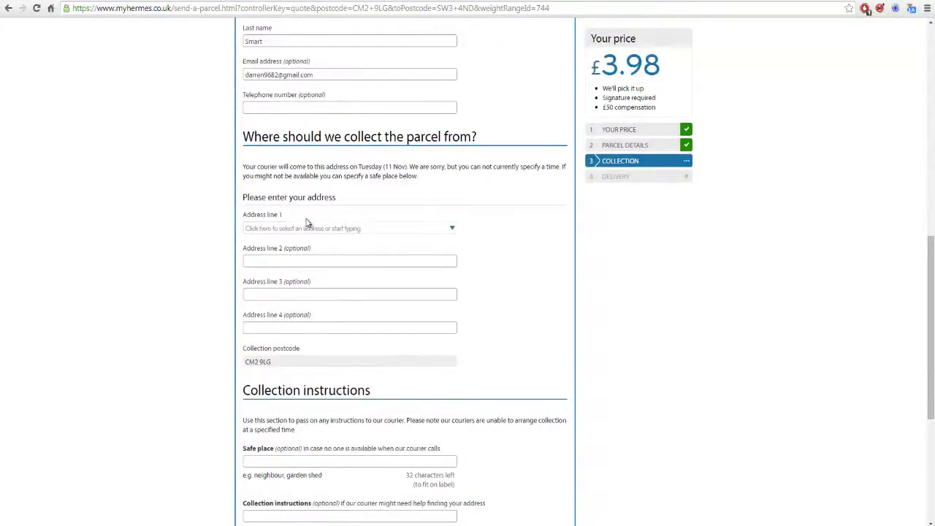
Choose the Subway branch from the Address line 1 list for the collection postcode.
click(281, 228)
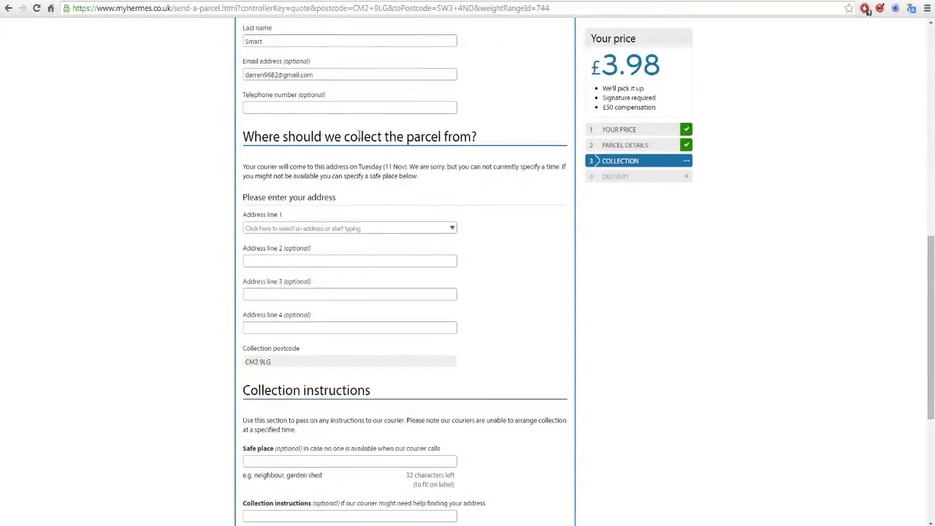
click(452, 229)
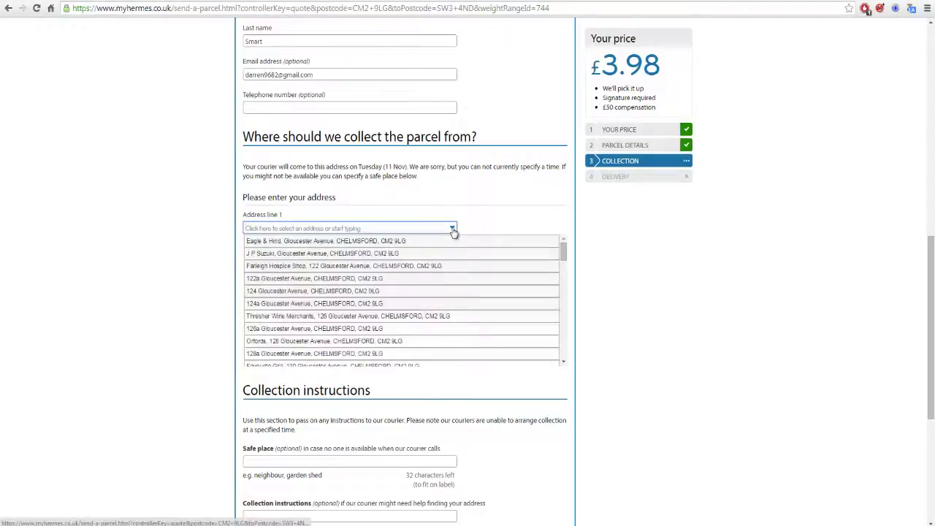
scroll(349, 299, down, 5)
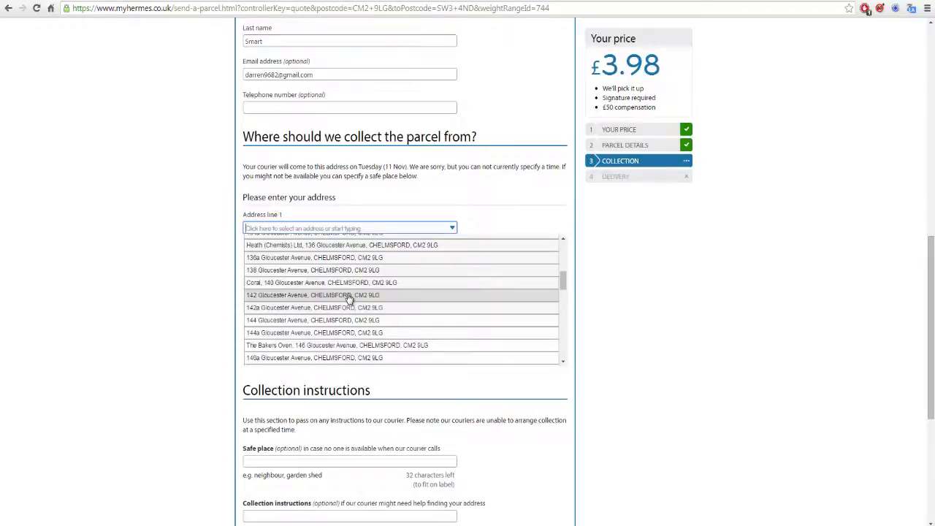
scroll(349, 299, down, 10)
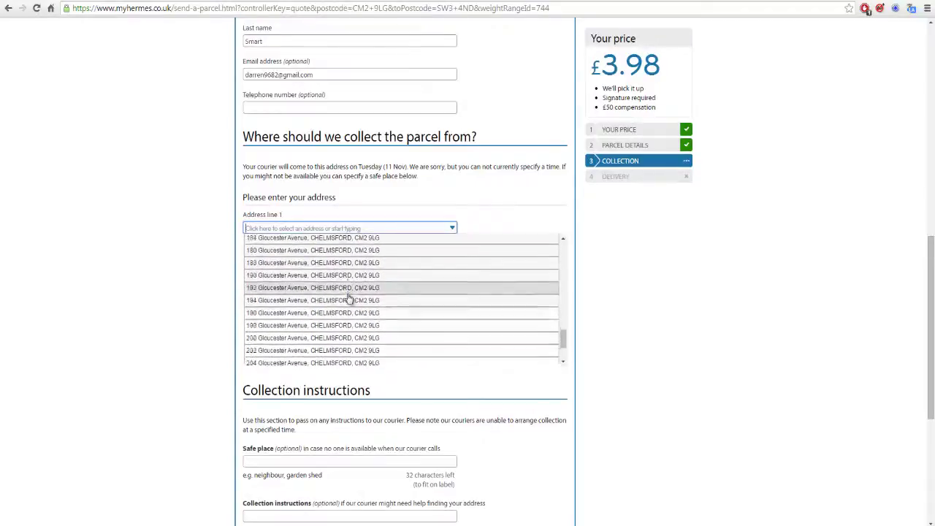
scroll(365, 313, up, 15)
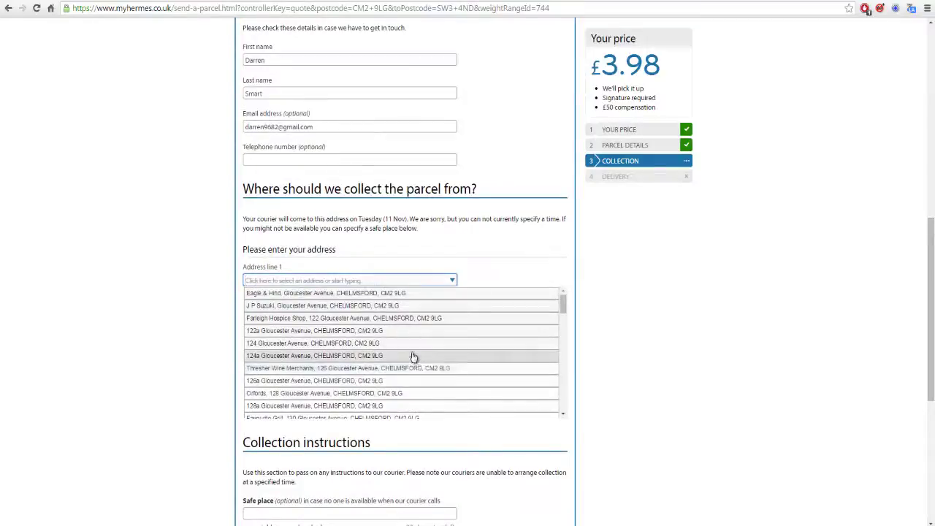
scroll(413, 356, down, 3)
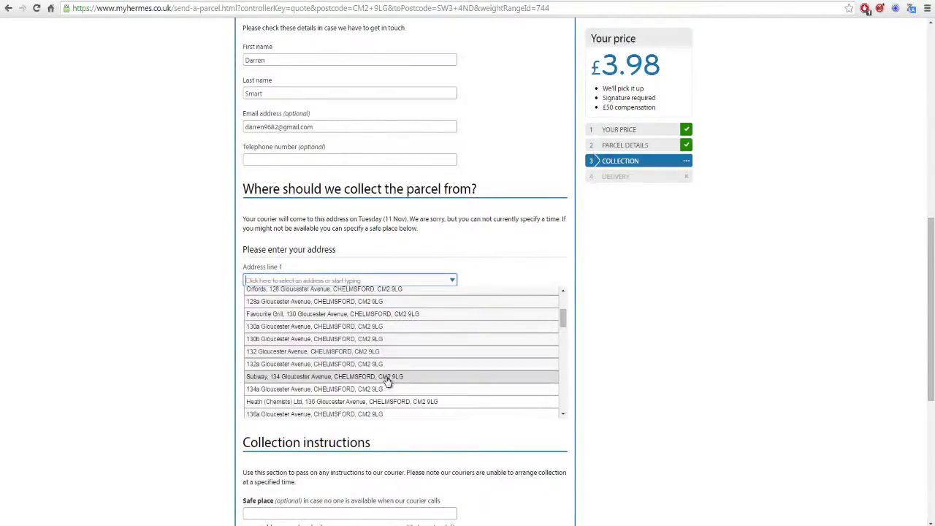
click(387, 377)
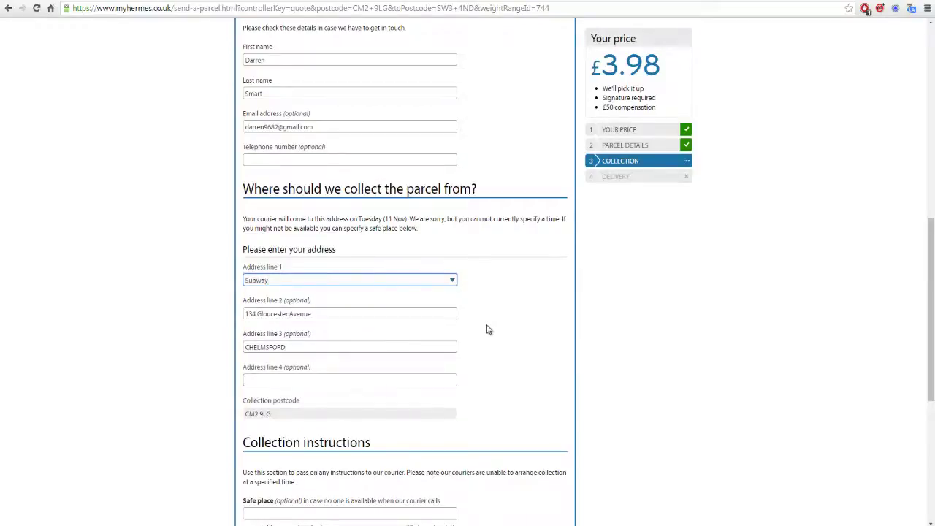
Leave the safe place and collection instructions empty and continue to the delivery step.
scroll(488, 329, down, 2)
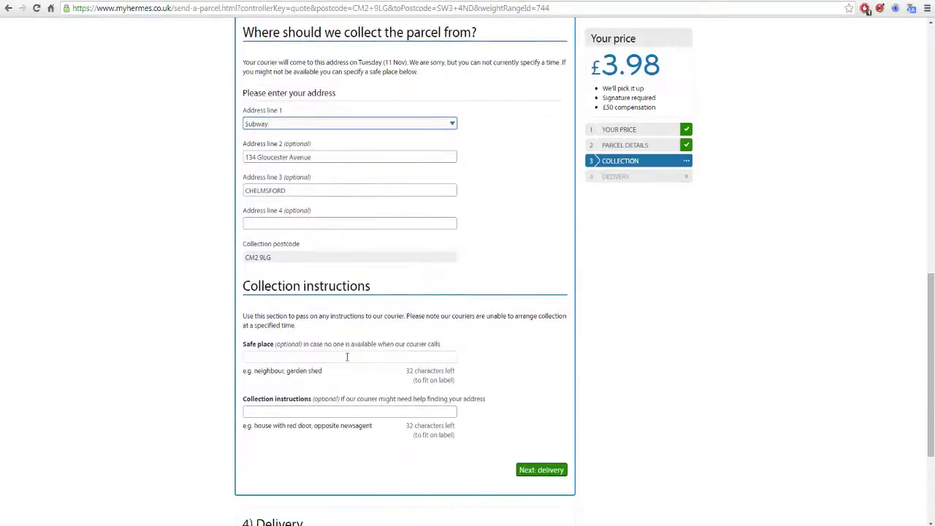
click(406, 354)
scroll(443, 355, down, 1)
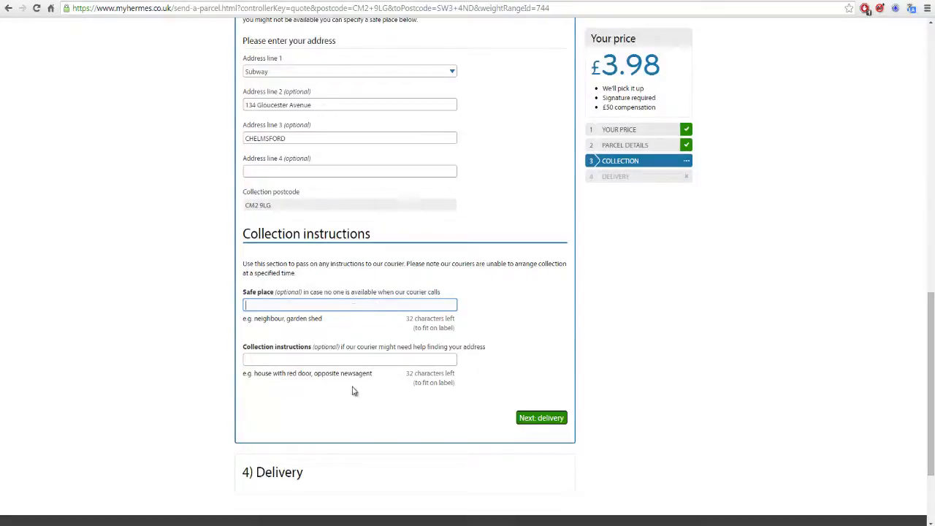
click(308, 357)
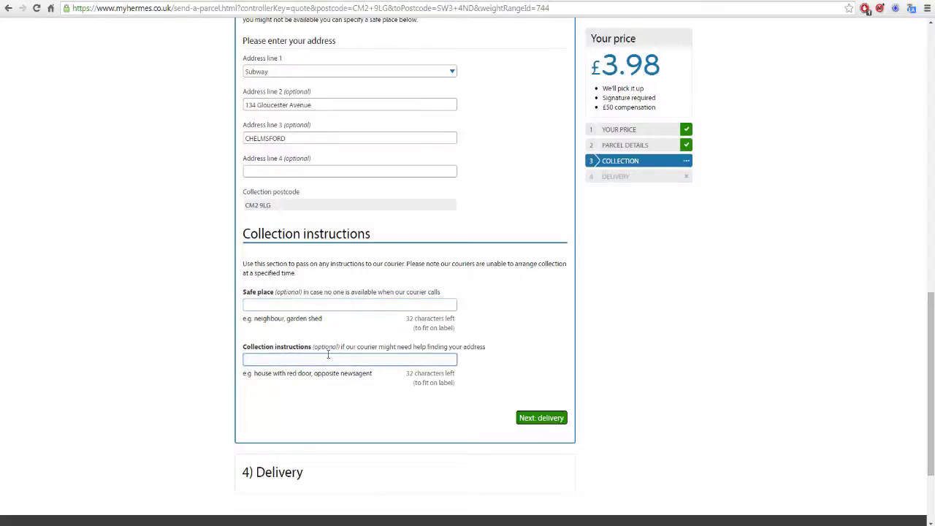
click(547, 417)
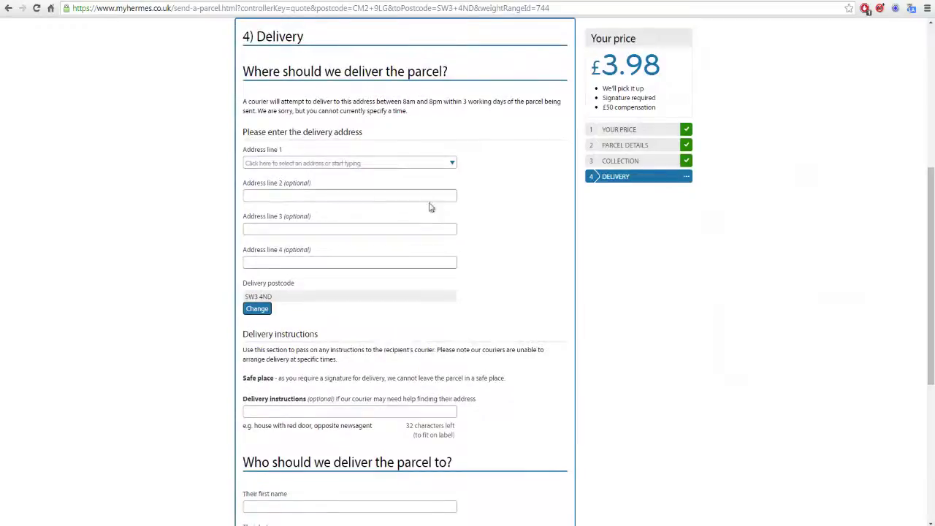
Pick McDonalds Restaurants Ltd from the delivery address list, then go to the delivery instructions field.
click(452, 165)
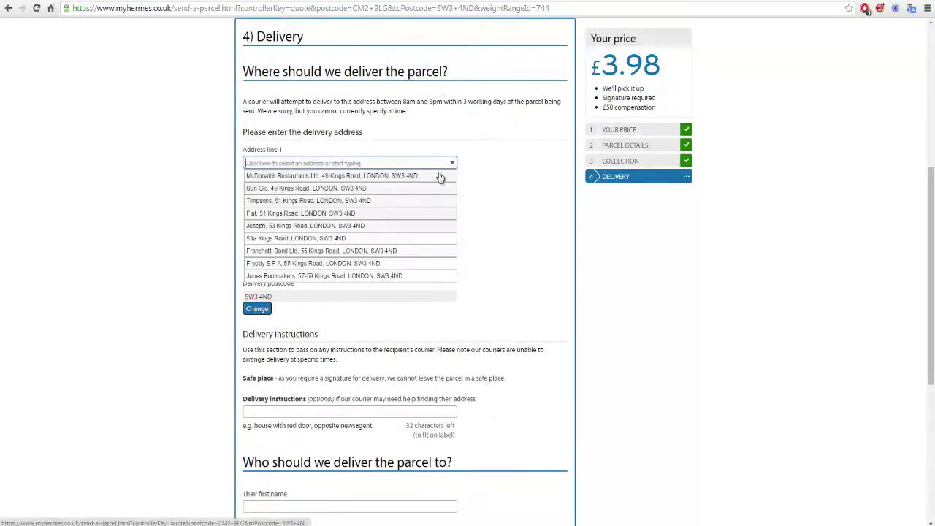
click(409, 175)
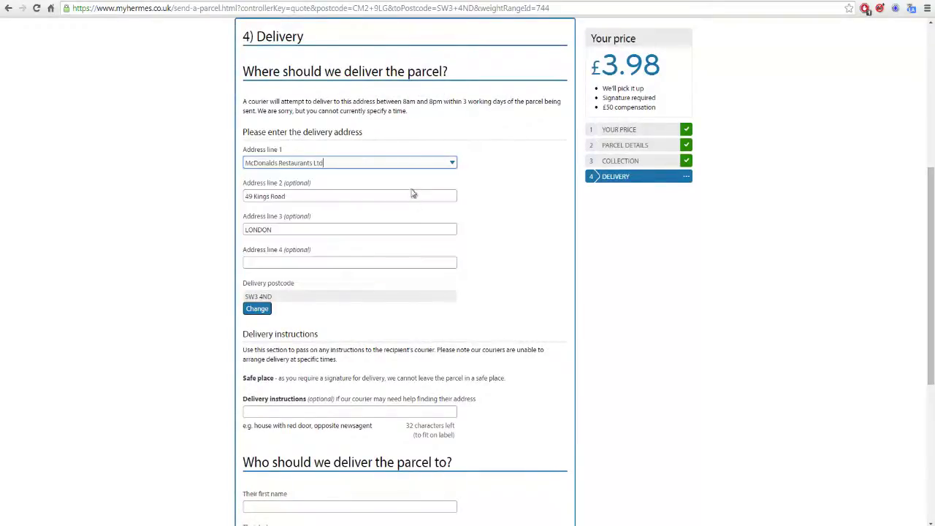
scroll(414, 267, down, 2)
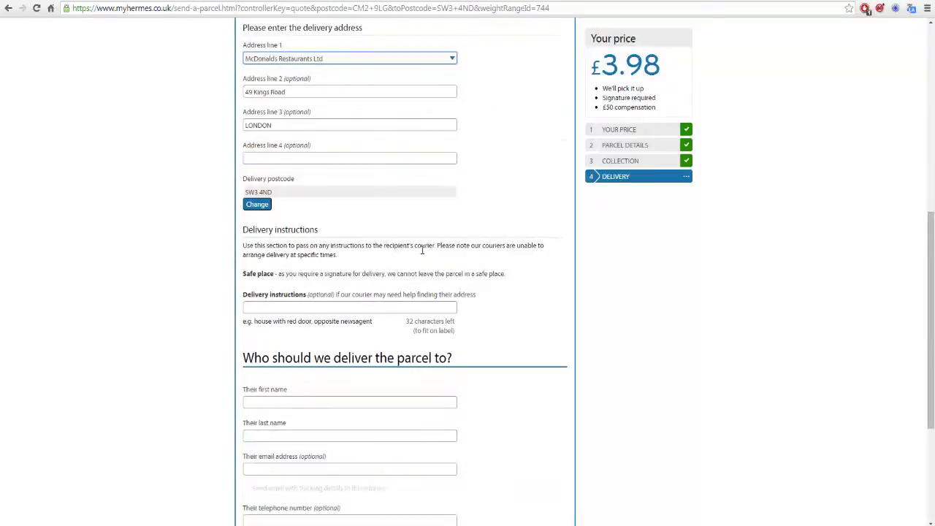
scroll(422, 251, down, 1)
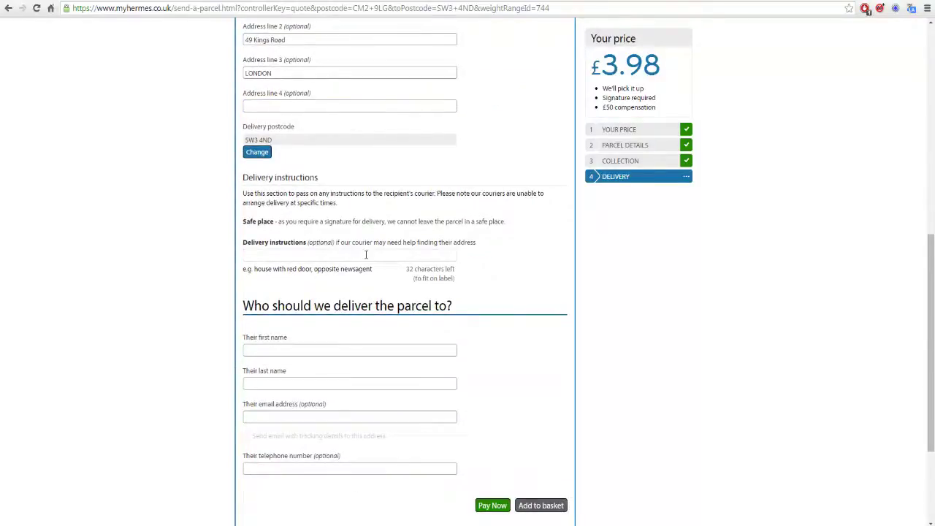
click(366, 254)
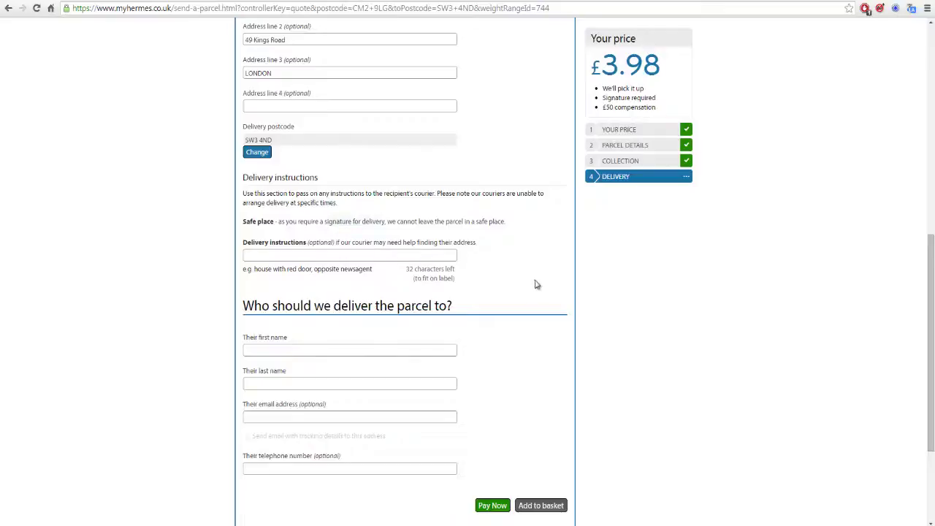
Enter the recipient's first and last name on the delivery step.
scroll(534, 279, down, 3)
click(387, 193)
text(Ro)
key(Tab)
text(McDonak)
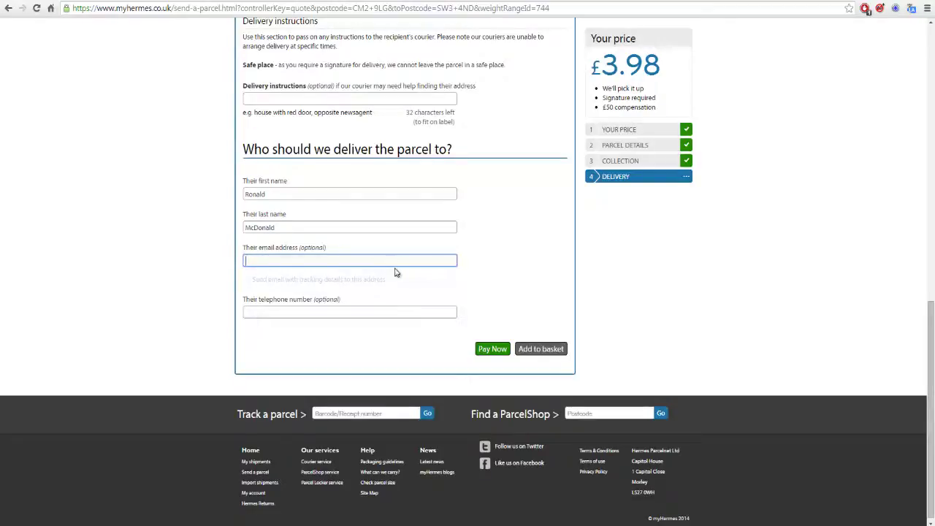
Leave the recipient email blank and proceed with Pay Now to the payment summary.
click(346, 261)
click(520, 266)
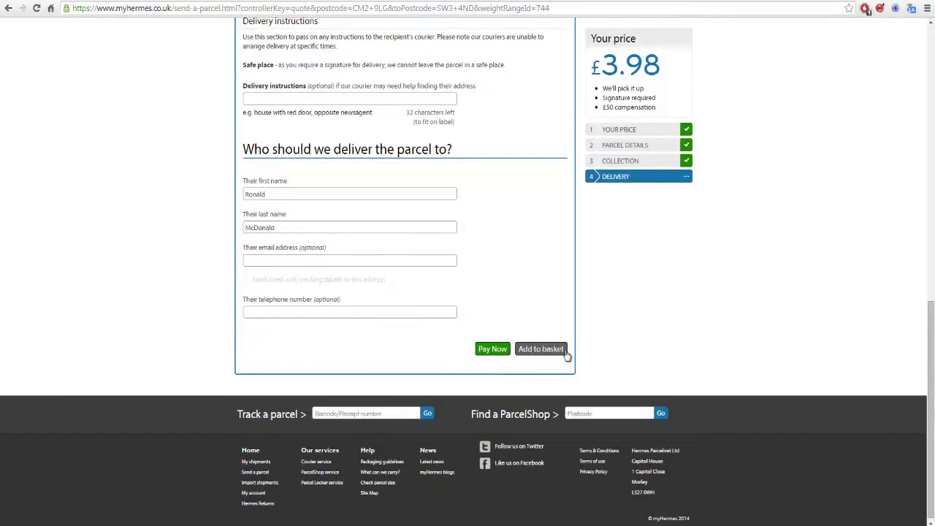
click(493, 352)
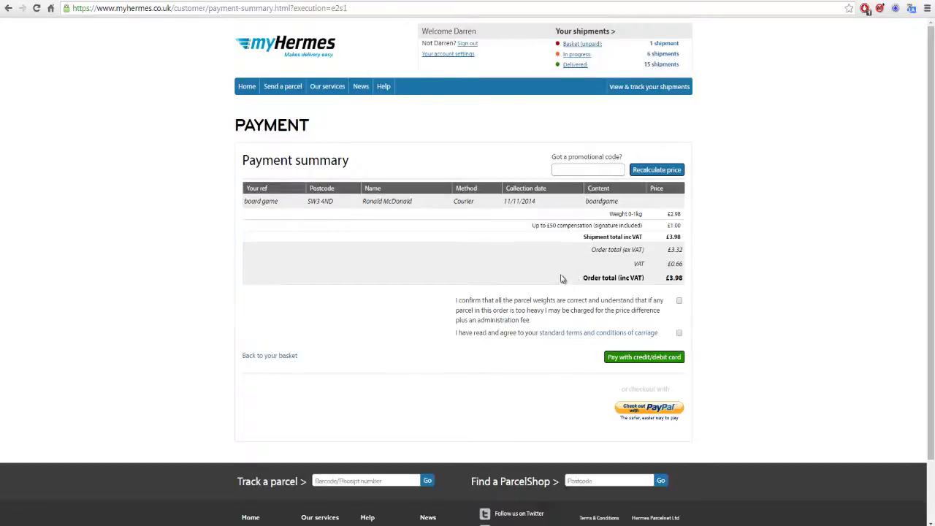
Tick the parcel weights and terms of carriage boxes, then open the 1-shipment unpaid basket.
click(678, 301)
click(678, 333)
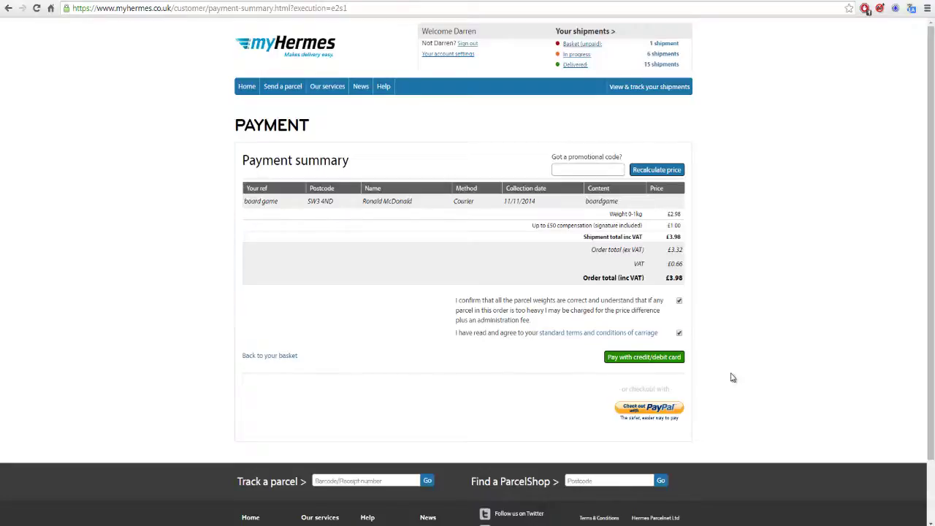
click(666, 45)
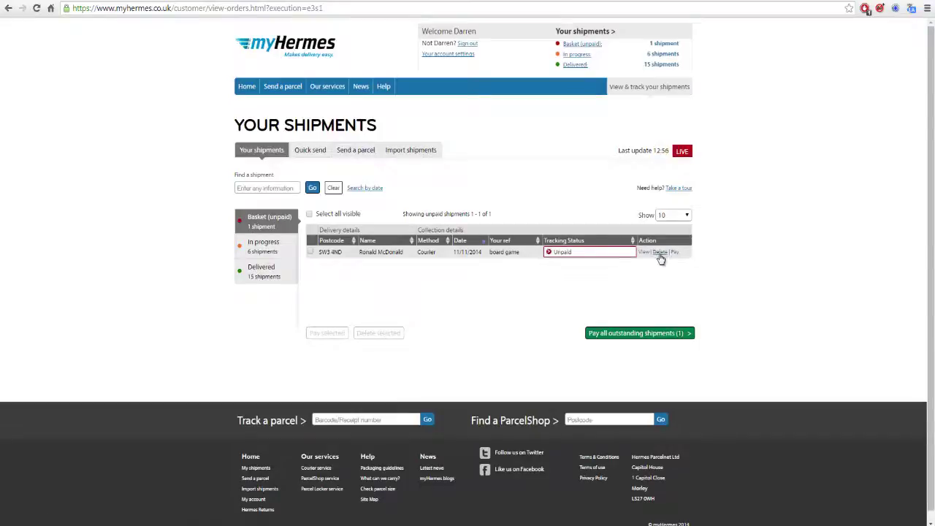
Delete the unpaid board game shipment, confirm with 'Yes, delete', then list the 15 delivered shipments.
click(659, 252)
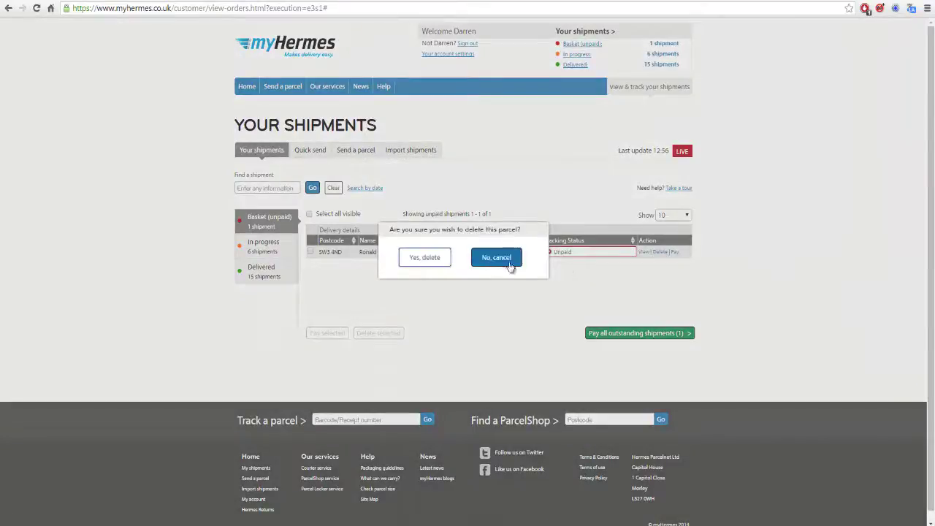
click(423, 257)
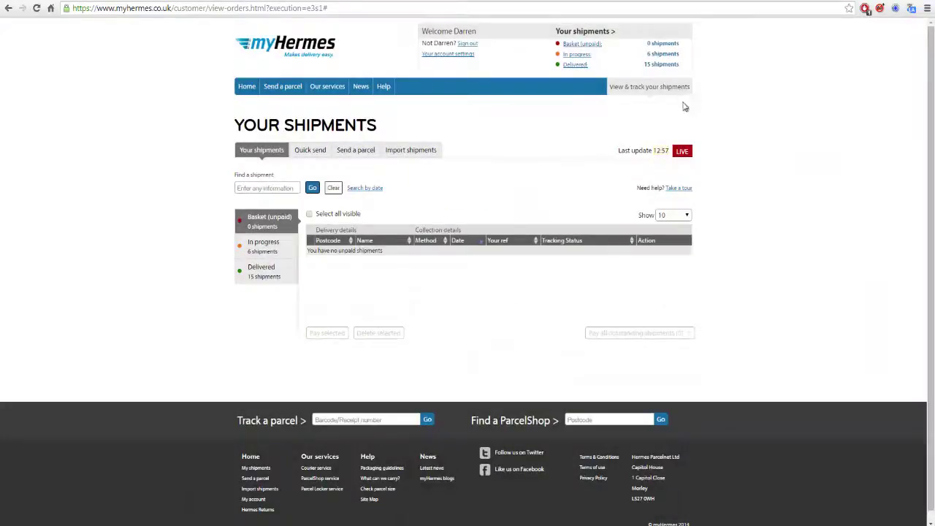
click(661, 67)
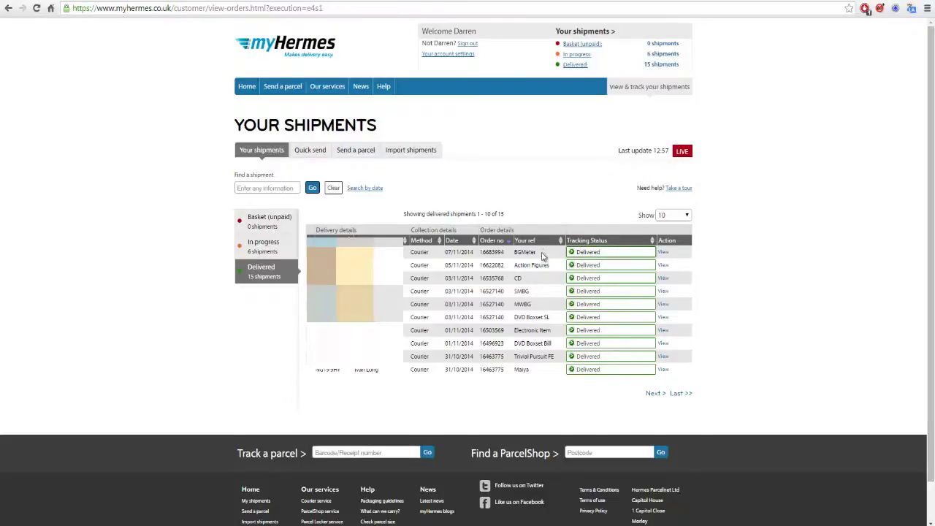
Show the 6 in-progress shipments and view The Bill parcel's 'With the courier for delivery' tracking.
click(660, 55)
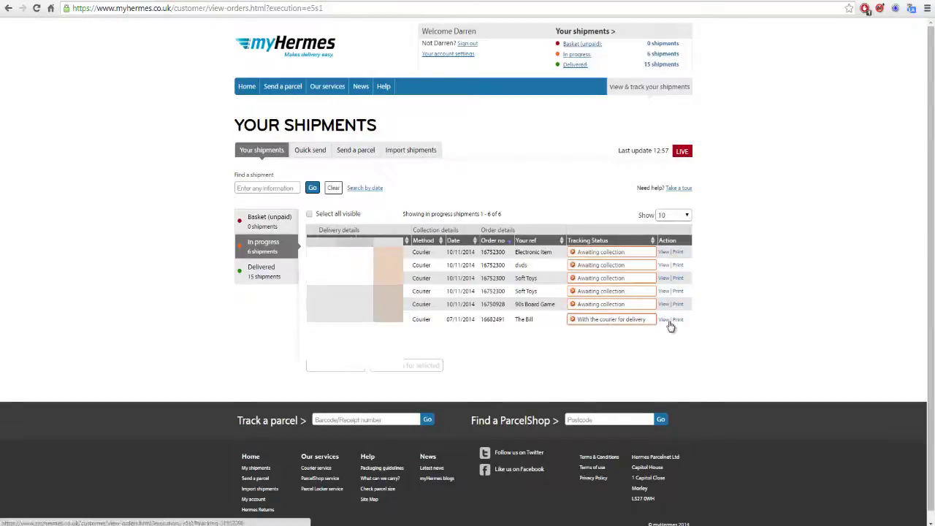
click(604, 320)
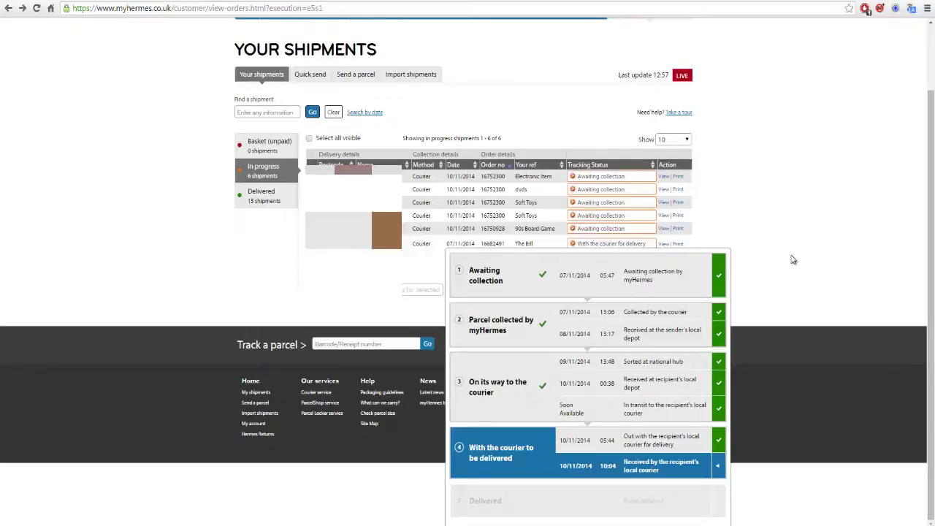
scroll(793, 260, up, 1)
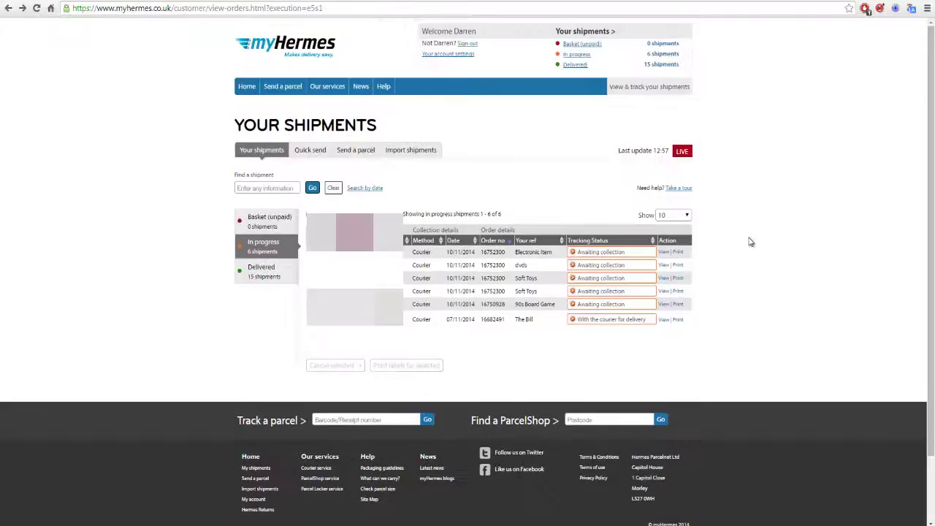